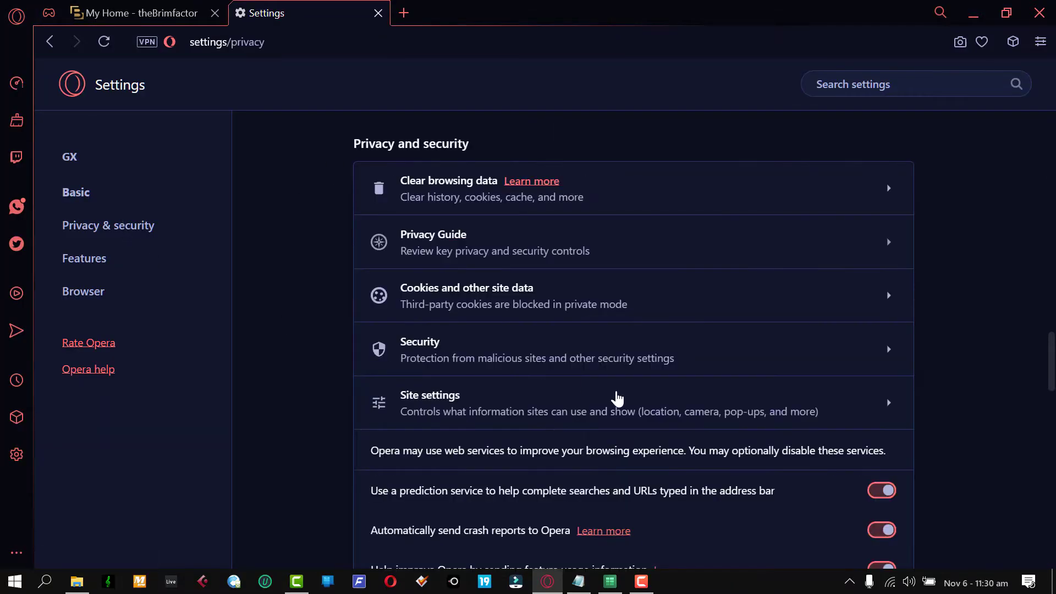
Step: Expand Advanced settings and open Passwords under Autofill, which lists no saved passwords
{"action": "scroll", "coordinate": [615, 398], "scroll_direction": "down", "scroll_amount": 20}
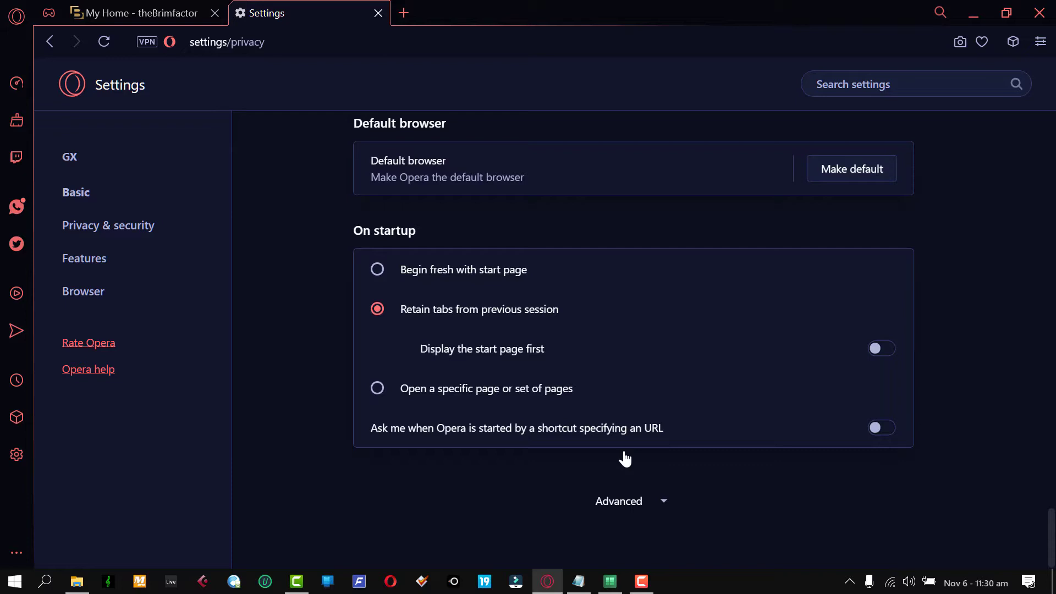
{"action": "left_click", "coordinate": [633, 501]}
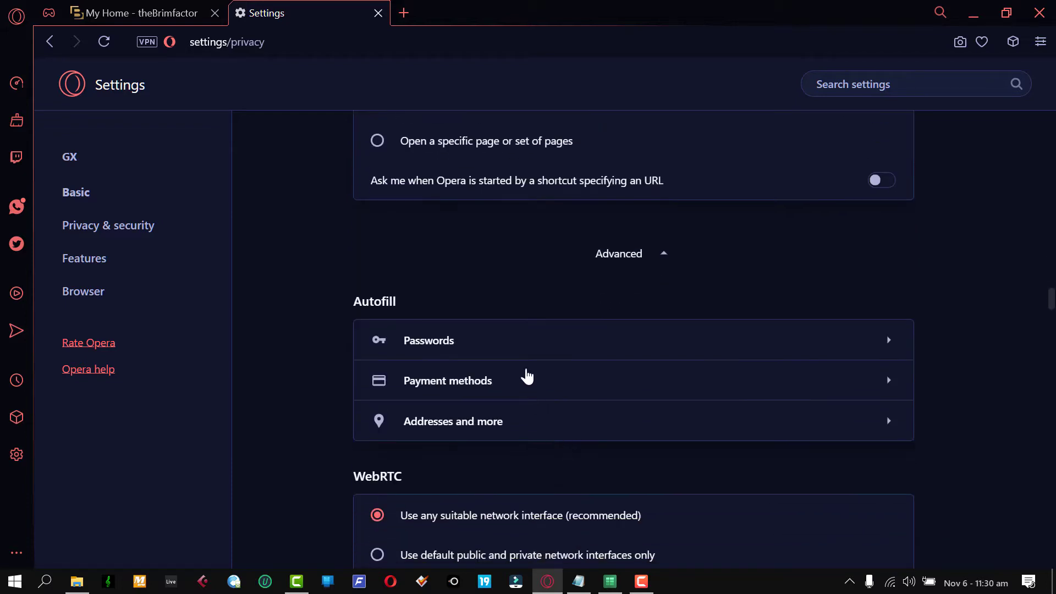
{"action": "left_click", "coordinate": [513, 339]}
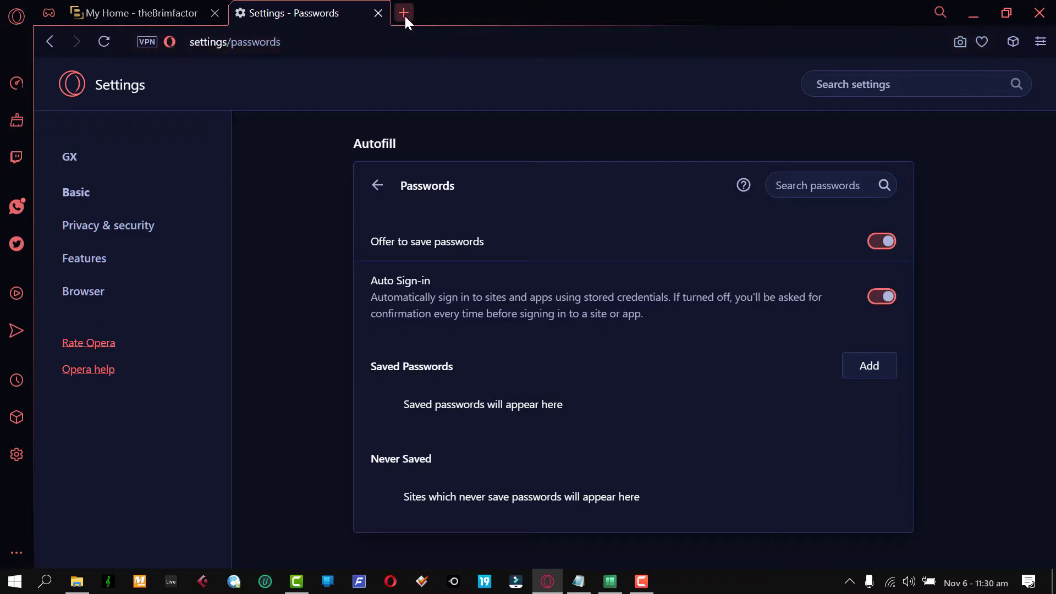
Step: Load the opera://flags experiments page in a new tab
{"action": "left_click", "coordinate": [404, 14]}
{"action": "type", "text": "opera://flags"}
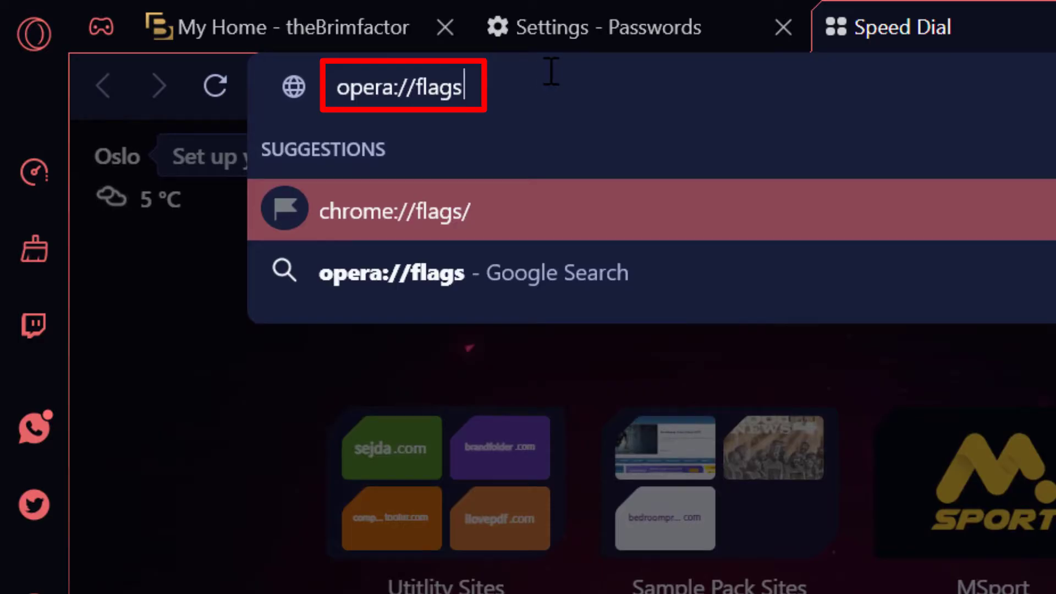
{"action": "key", "text": "Down"}
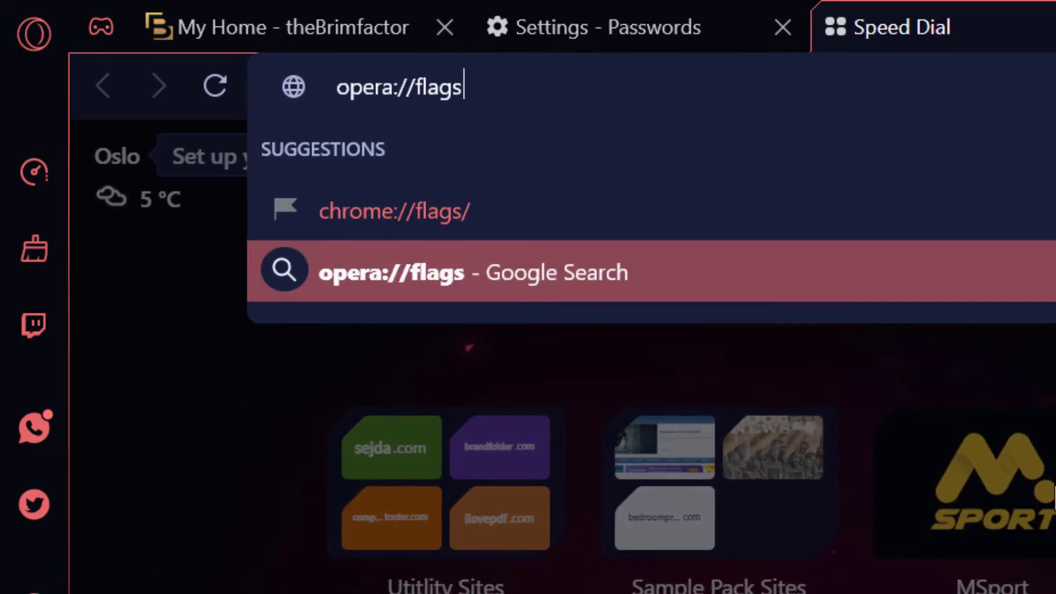
{"action": "key", "text": "Return"}
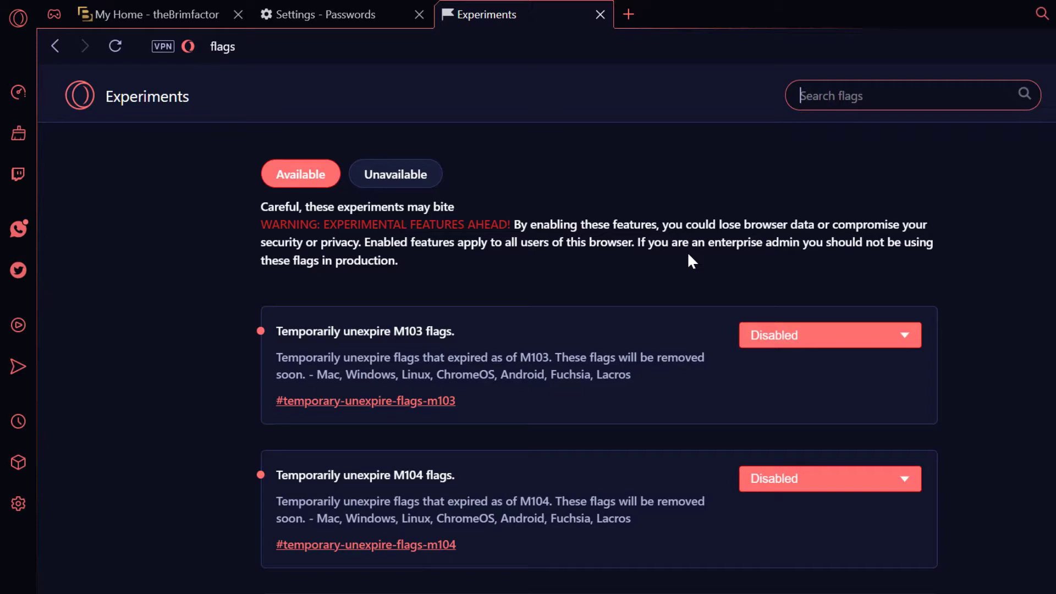
Step: Filter flags by 'im', set Password import to Enabled, and relaunch the browser
{"action": "scroll", "coordinate": [595, 363], "scroll_direction": "down", "scroll_amount": 1}
{"action": "scroll", "coordinate": [591, 356], "scroll_direction": "down", "scroll_amount": 3}
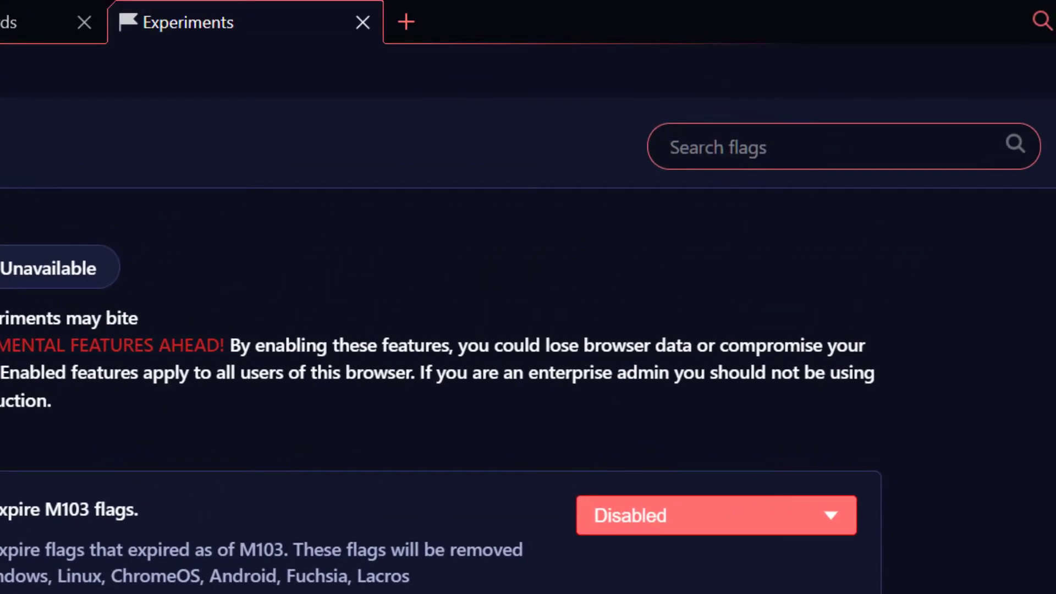
{"action": "type", "text": "im"}
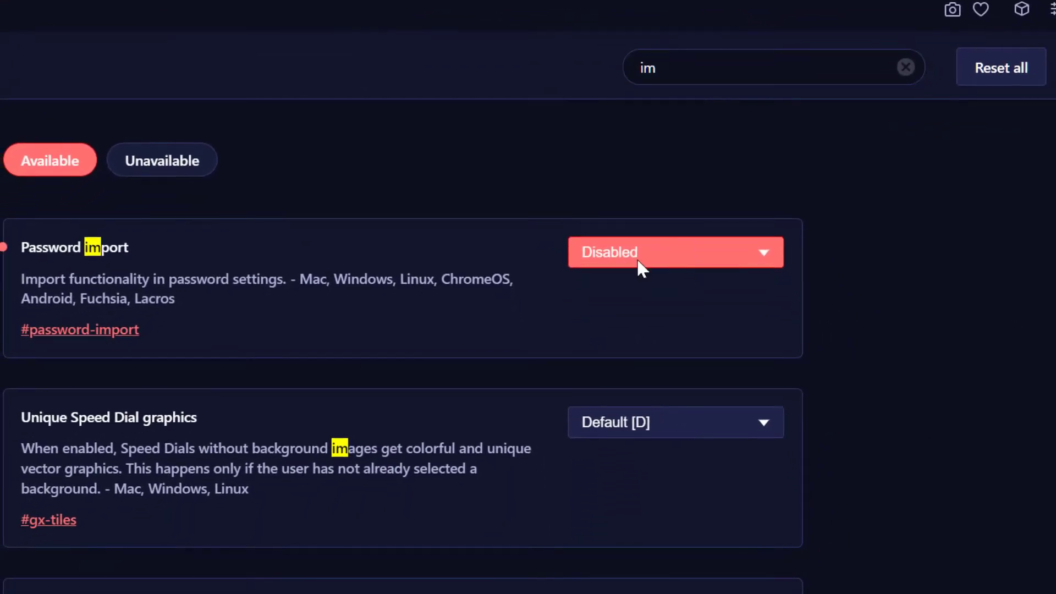
{"action": "left_click", "coordinate": [639, 260]}
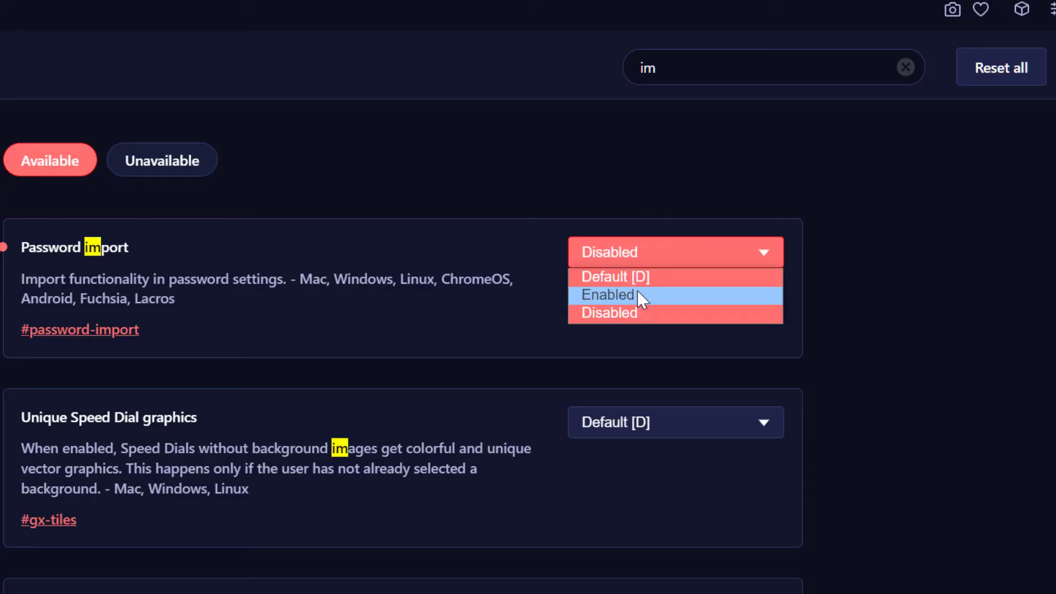
{"action": "left_click", "coordinate": [660, 285]}
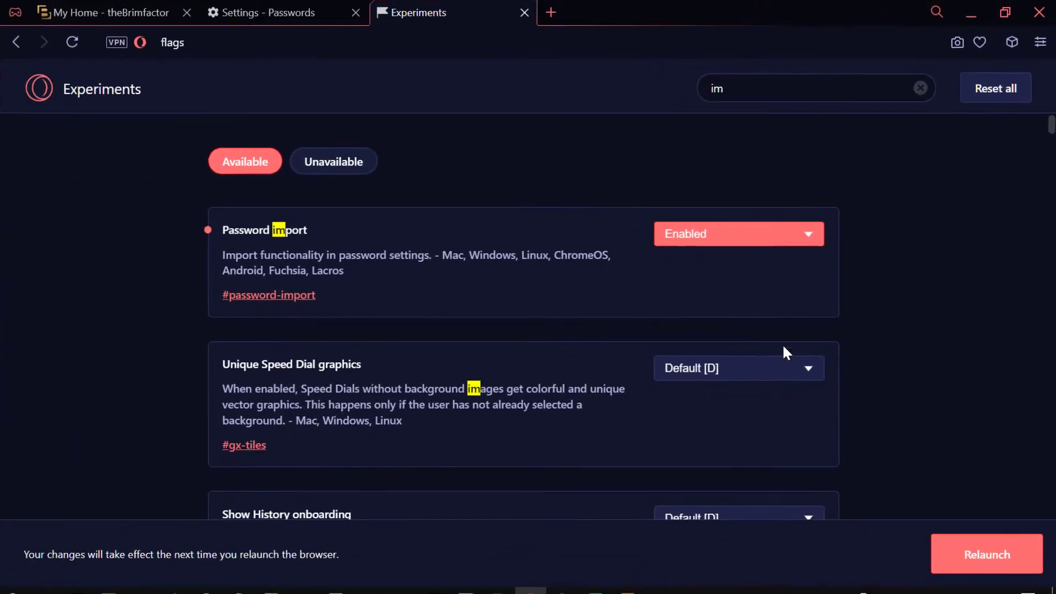
{"action": "left_click", "coordinate": [983, 561]}
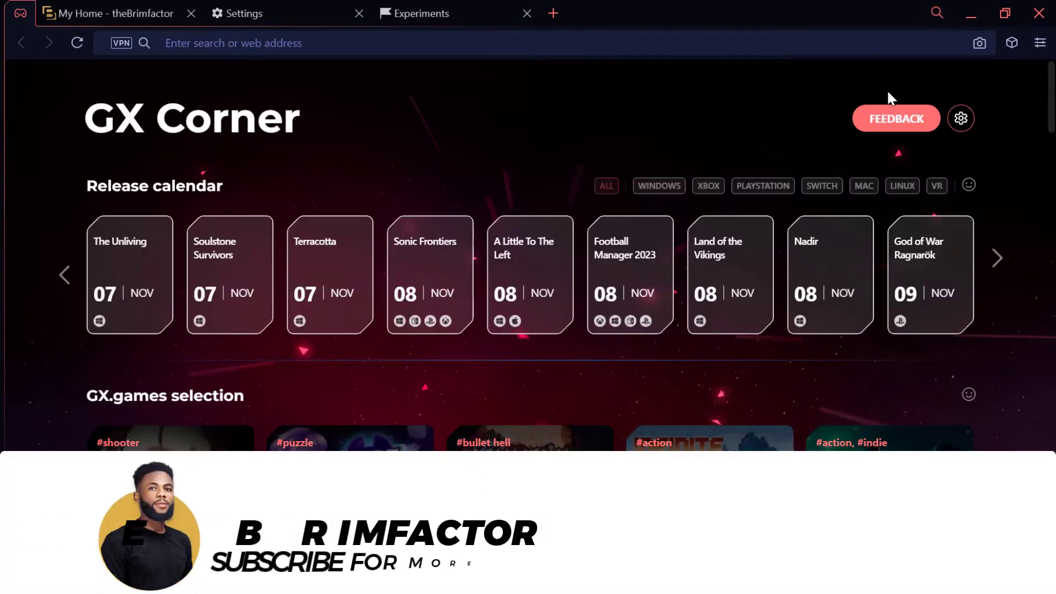
Step: On the Passwords settings tab, use the More actions menu to import passwords, listing five entries
{"action": "left_click", "coordinate": [279, 14]}
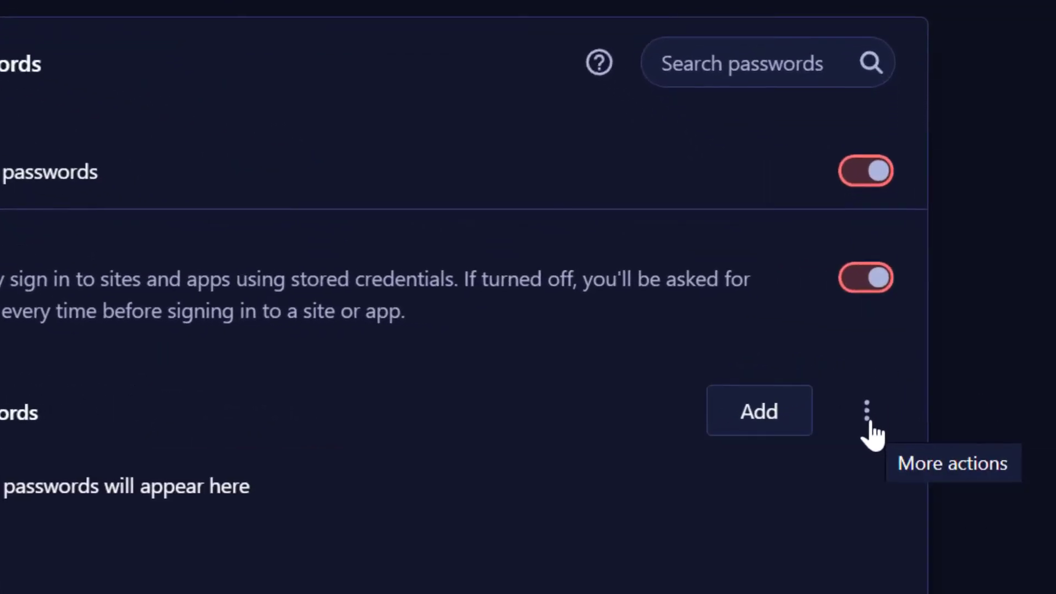
{"action": "left_click", "coordinate": [867, 422]}
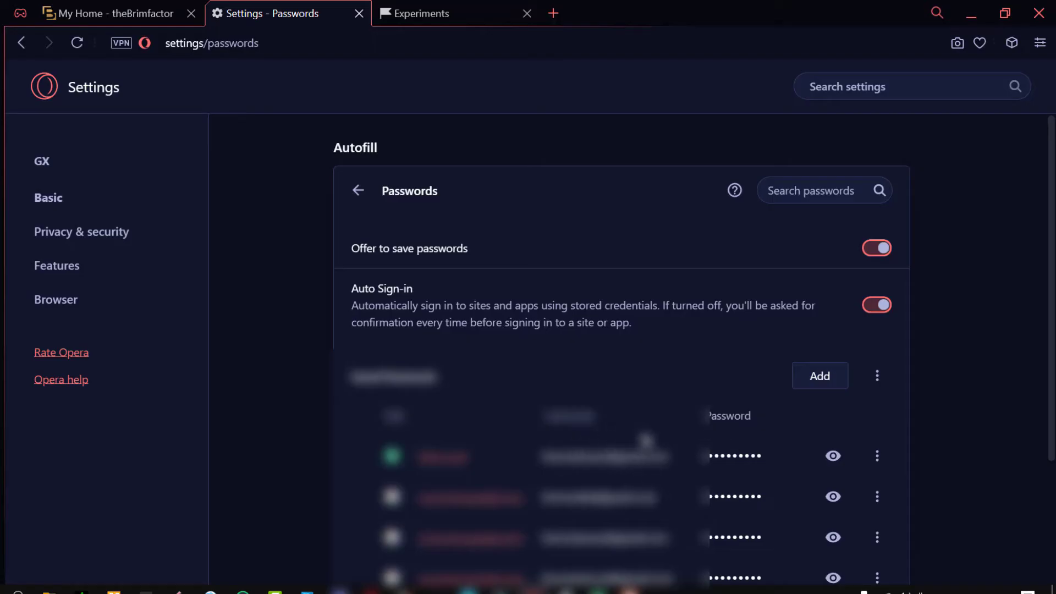
{"action": "scroll", "coordinate": [668, 440], "scroll_direction": "down", "scroll_amount": 2}
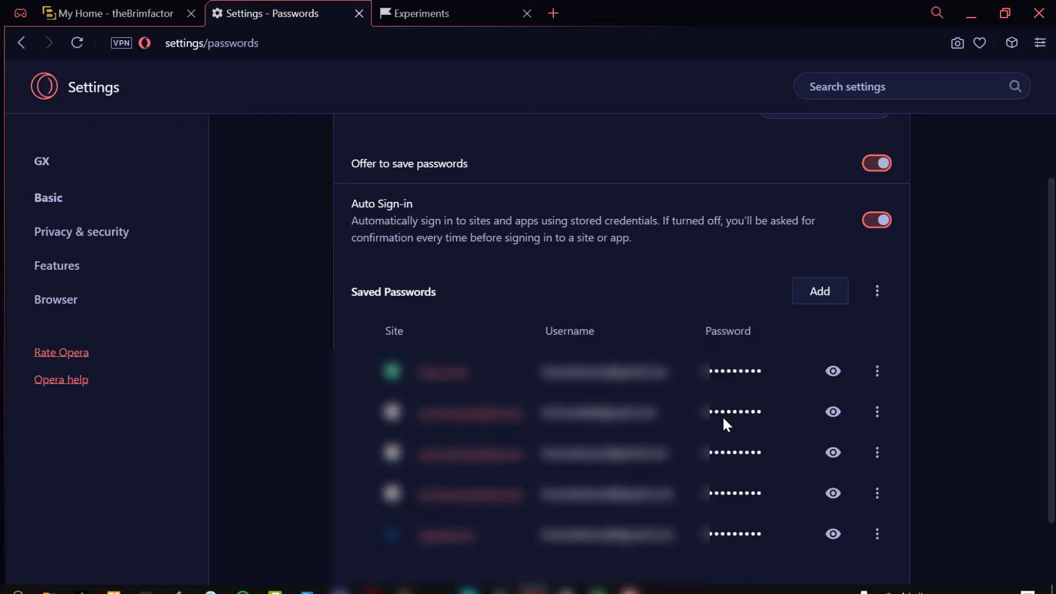
{"action": "left_click", "coordinate": [879, 297]}
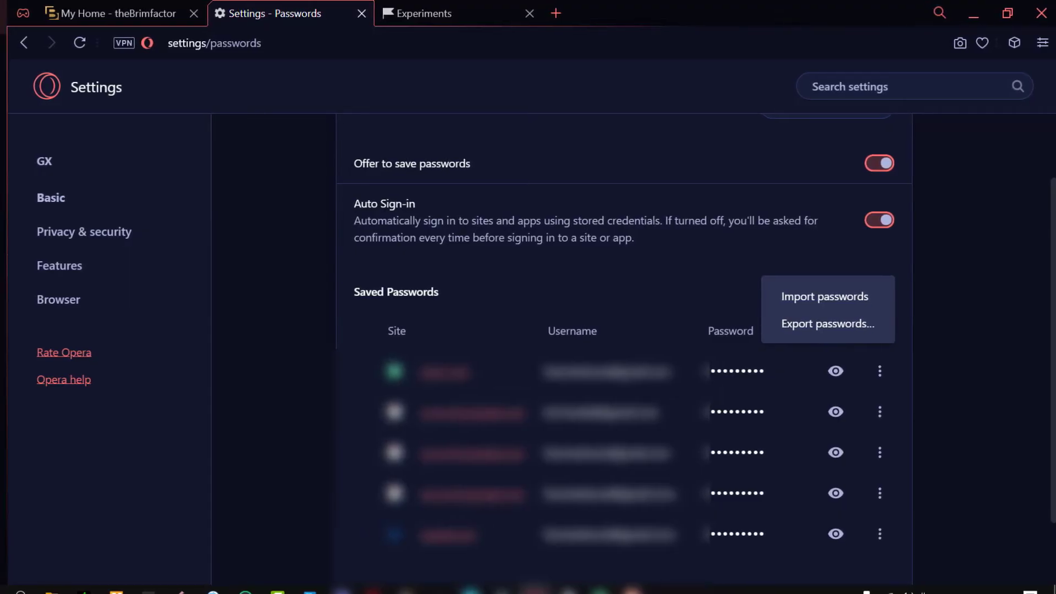
Step: Open the bookmarks manager through the main menu's Bookmarks submenu
{"action": "left_click", "coordinate": [2, 14]}
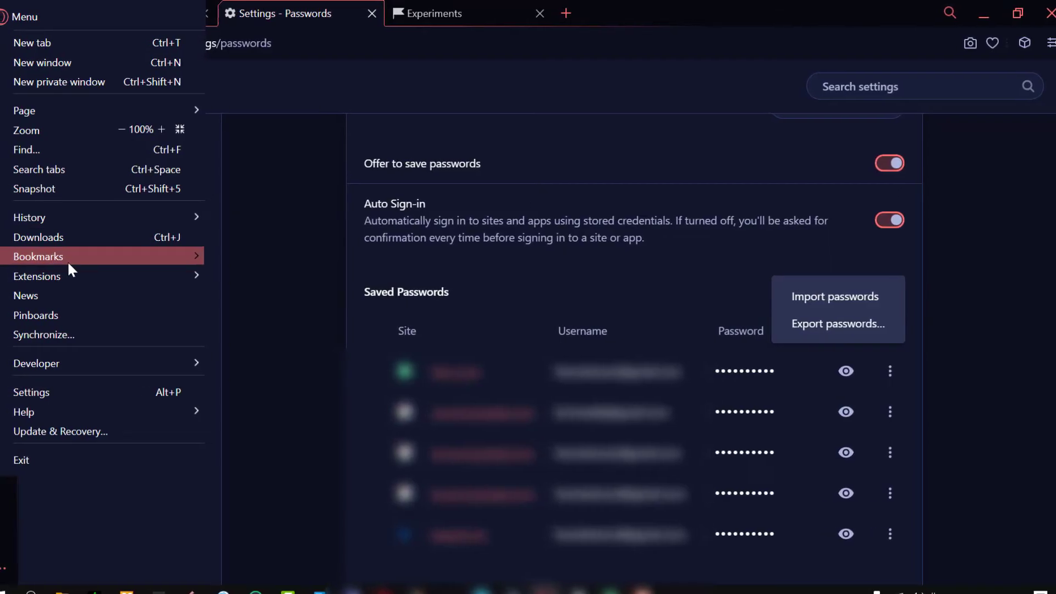
{"action": "mouse_move", "coordinate": [68, 258]}
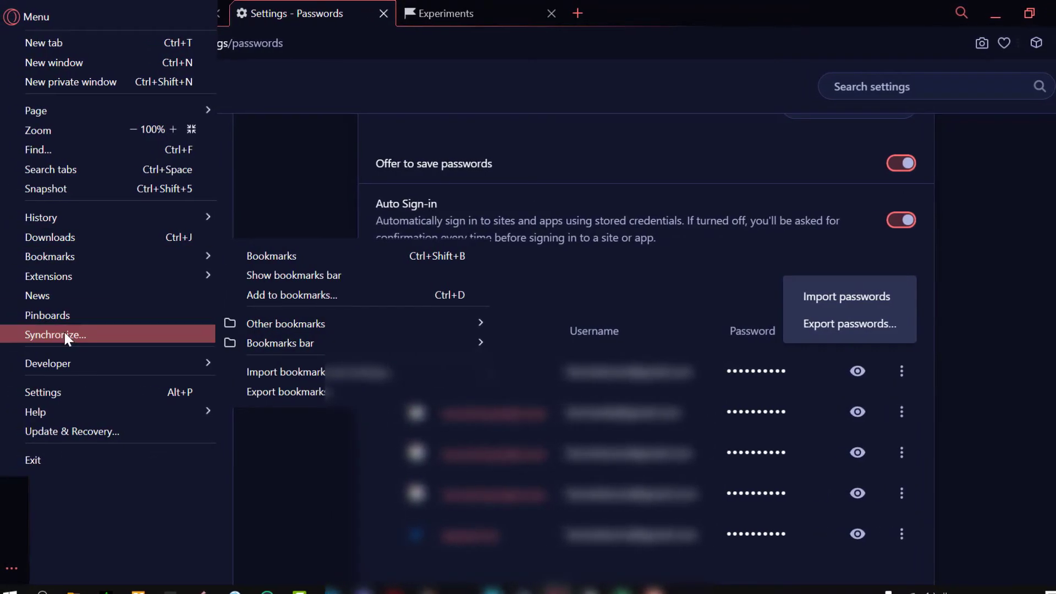
{"action": "left_click", "coordinate": [11, 16]}
{"action": "left_click", "coordinate": [11, 16]}
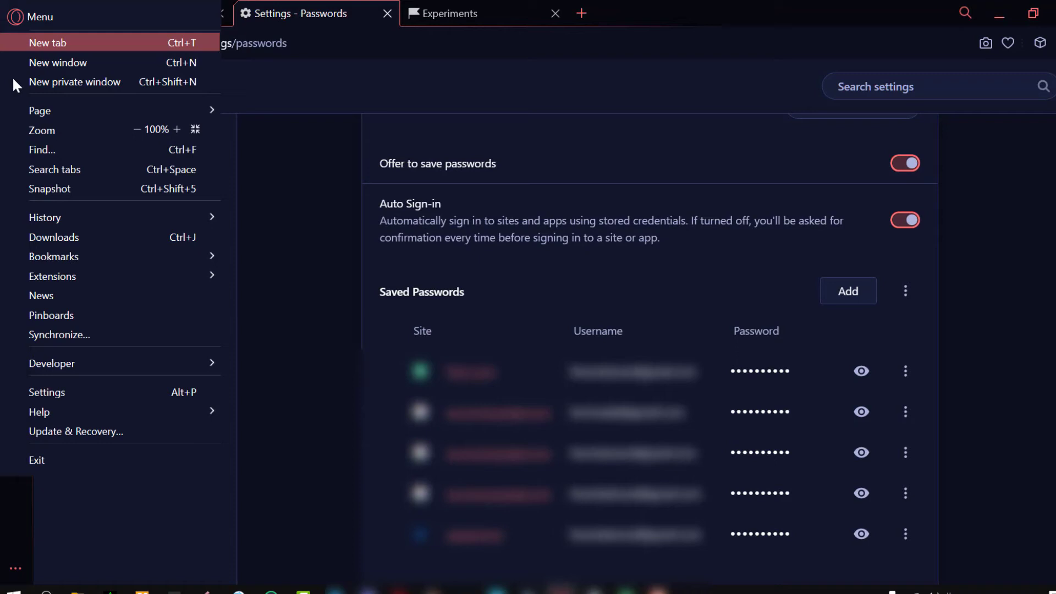
{"action": "mouse_move", "coordinate": [91, 255]}
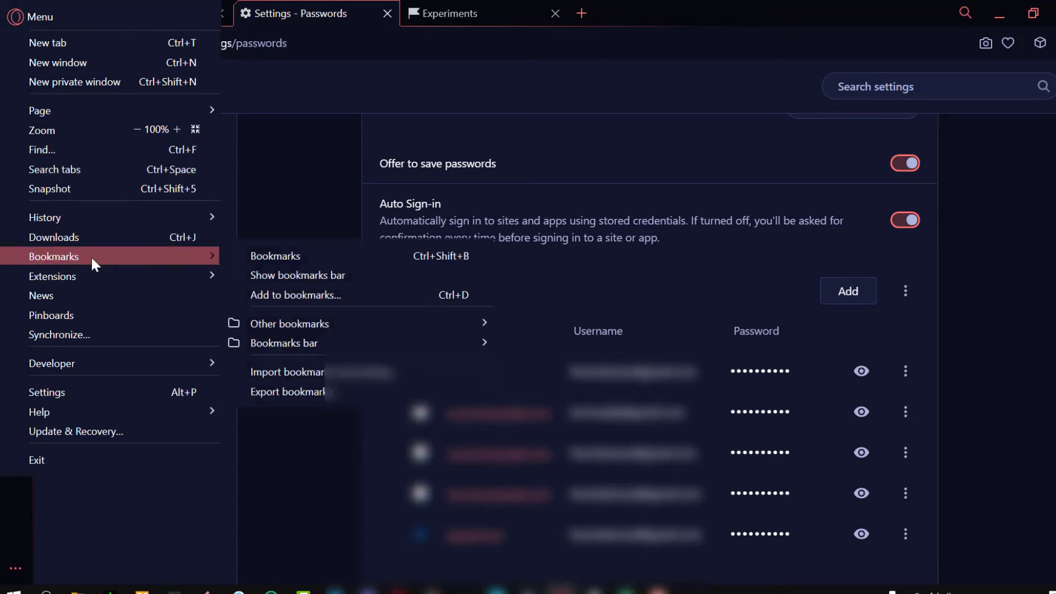
{"action": "left_click", "coordinate": [291, 257]}
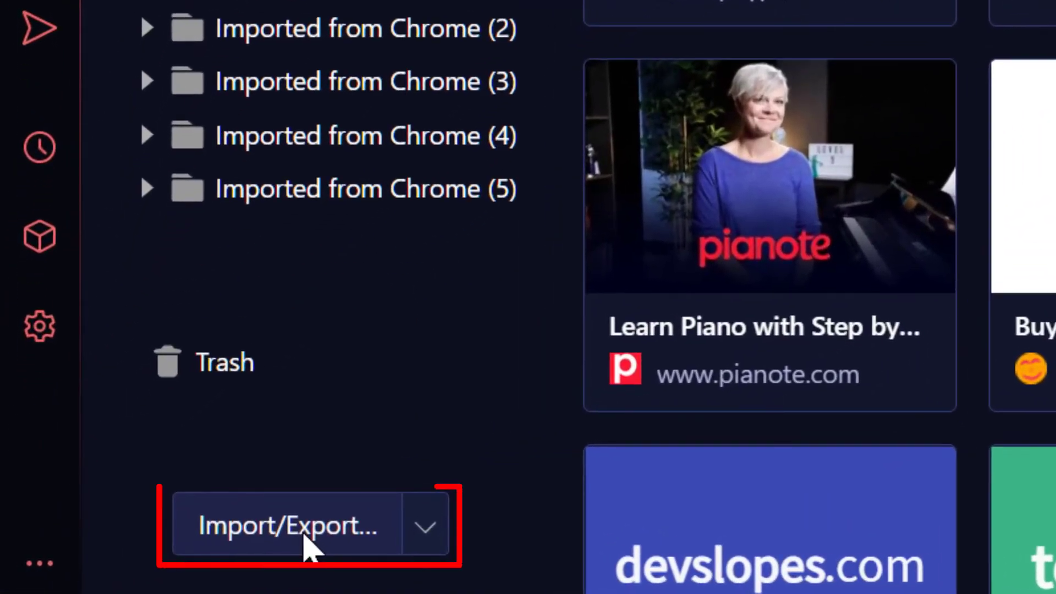
Step: Import bookmarks via Import/Export, choosing Opera 15+ as the source
{"action": "left_click", "coordinate": [157, 554]}
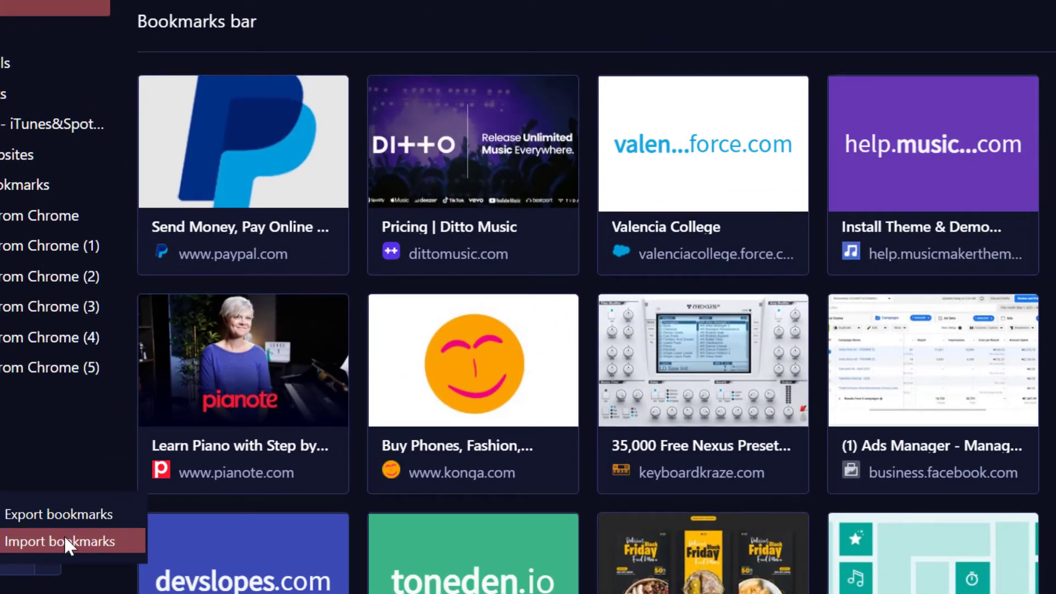
{"action": "left_click", "coordinate": [64, 538]}
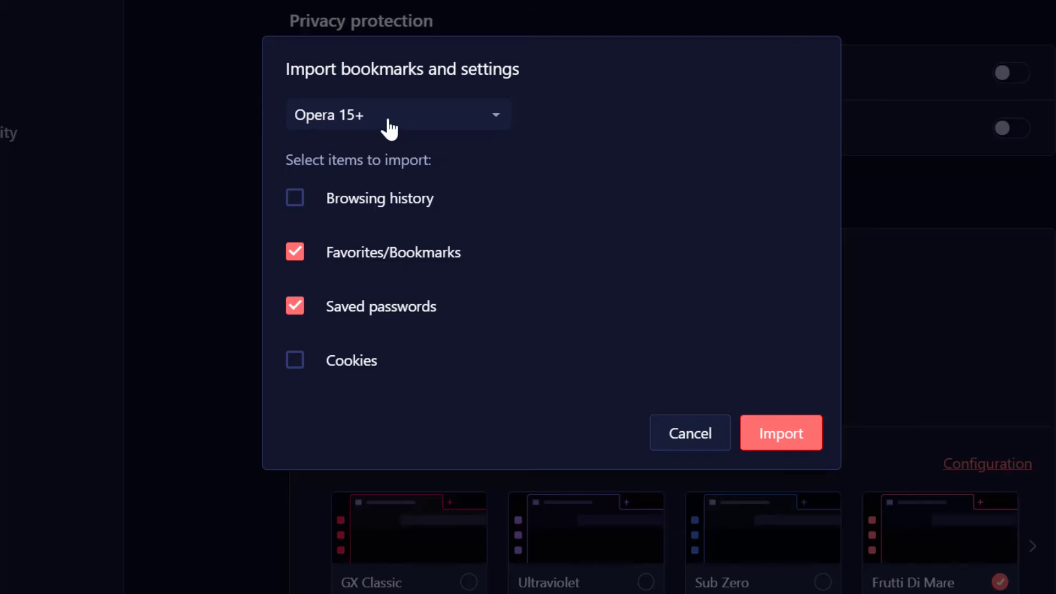
{"action": "left_click", "coordinate": [389, 127]}
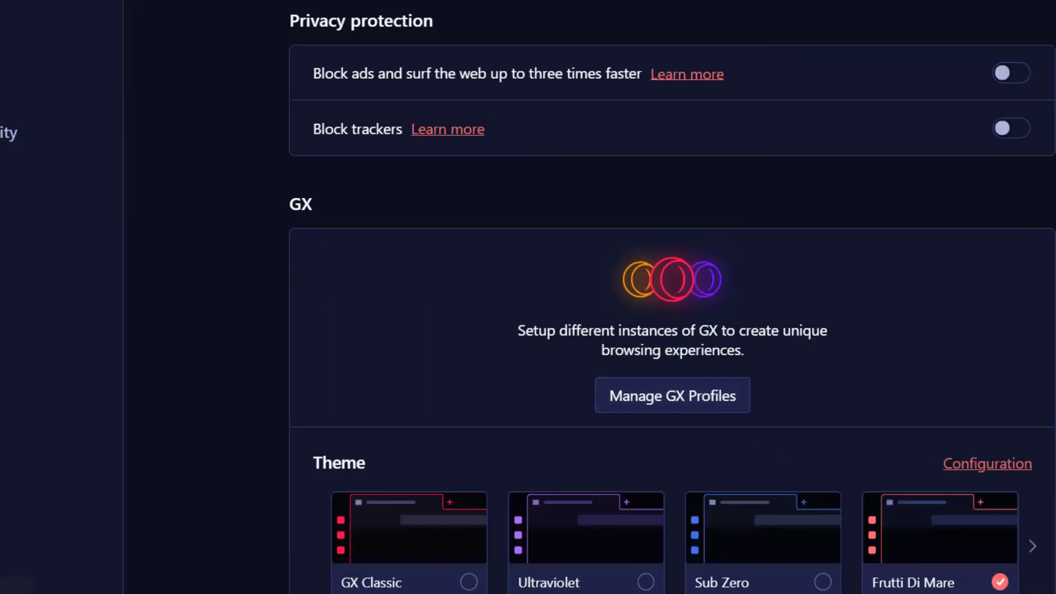
Step: Browse the imported Bookmarks Bar (Opera) folder, then go back to the Bookmarks bar
{"action": "left_click", "coordinate": [871, 25]}
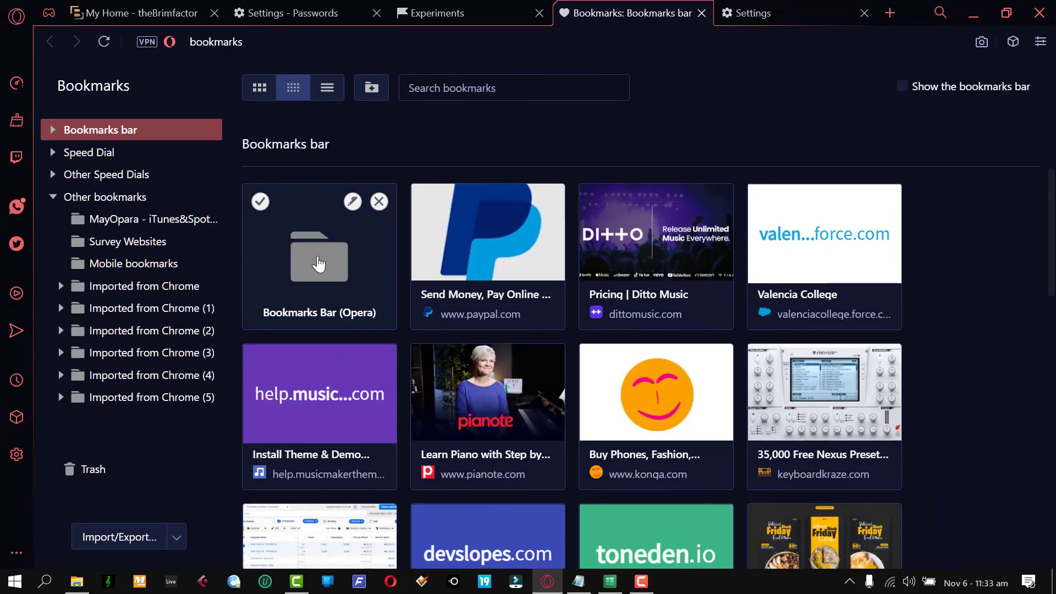
{"action": "left_click", "coordinate": [317, 264]}
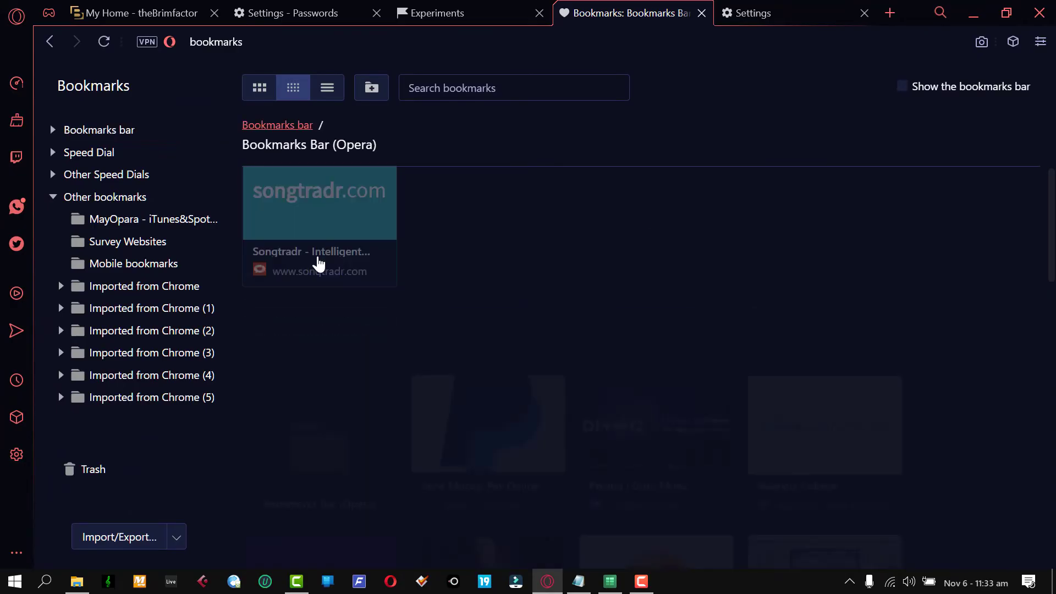
{"action": "scroll", "coordinate": [484, 378], "scroll_direction": "down", "scroll_amount": 8}
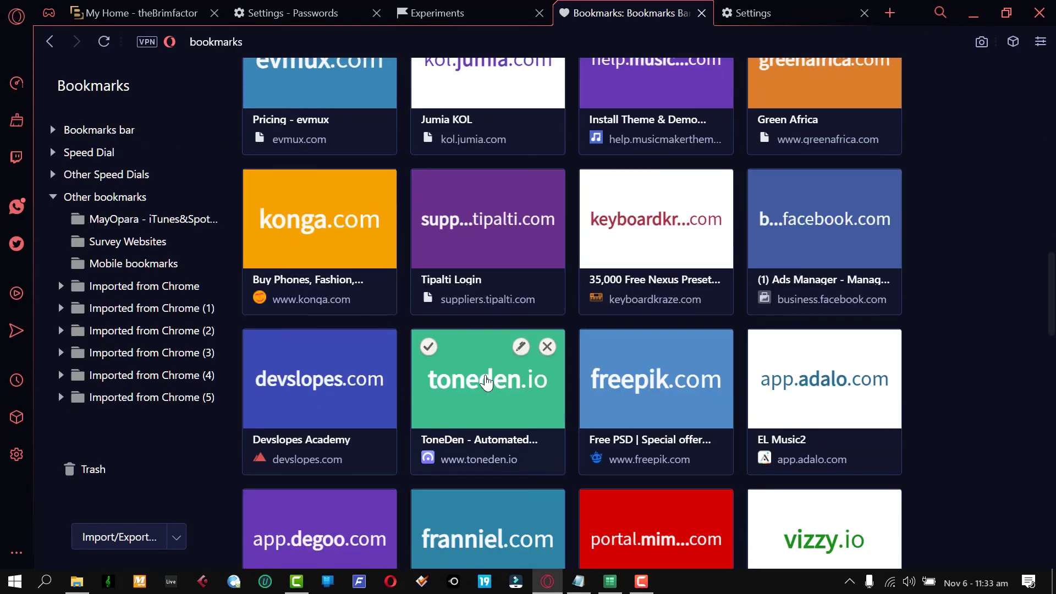
{"action": "scroll", "coordinate": [486, 382], "scroll_direction": "up", "scroll_amount": 5}
{"action": "scroll", "coordinate": [487, 386], "scroll_direction": "up", "scroll_amount": 4}
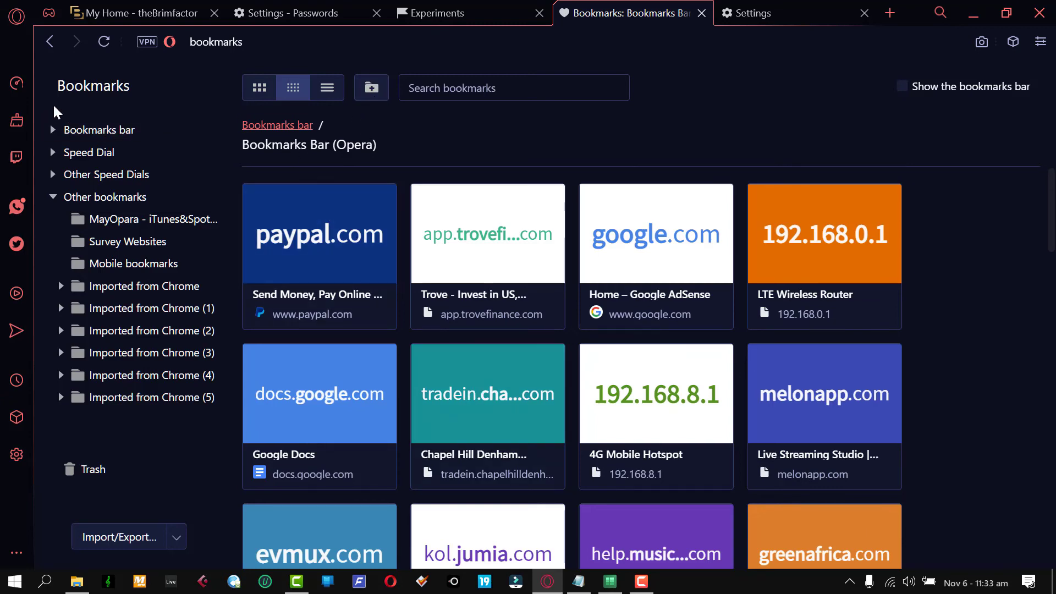
{"action": "left_click", "coordinate": [50, 42]}
{"action": "mouse_move", "coordinate": [379, 208]}
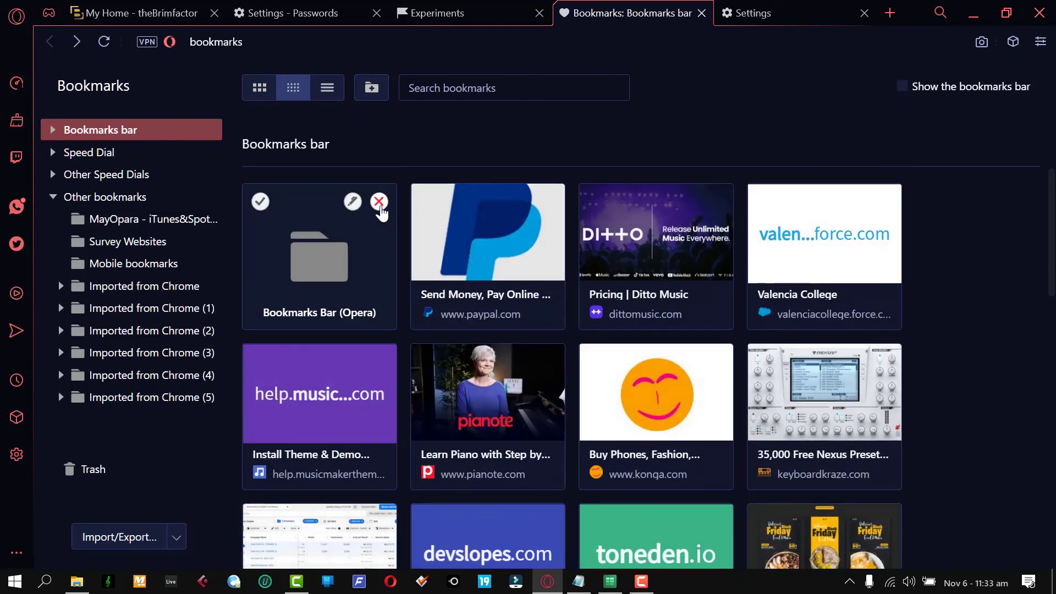